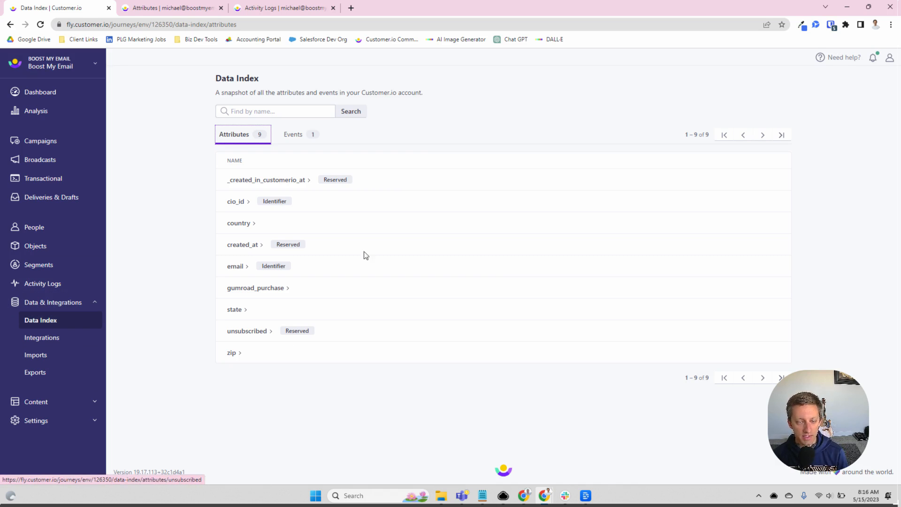
# - Compare the attributes and events listed in the Data Index with the attributes stored on the person's profile
pyautogui.click(310, 140)
pyautogui.click(257, 136)
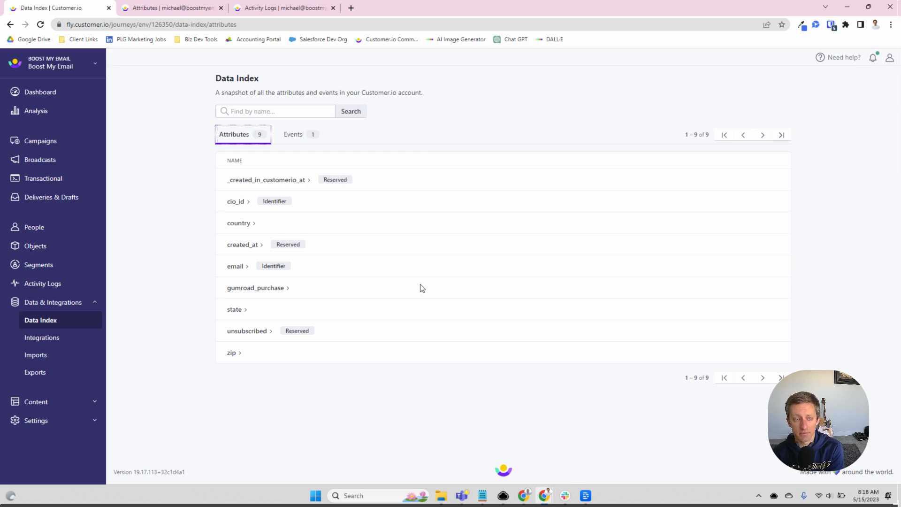
pyautogui.click(136, 11)
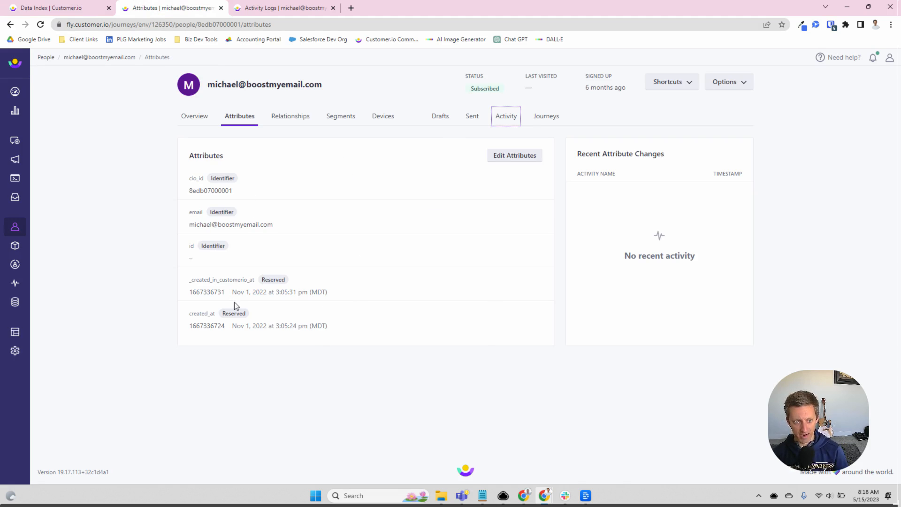
pyautogui.click(64, 9)
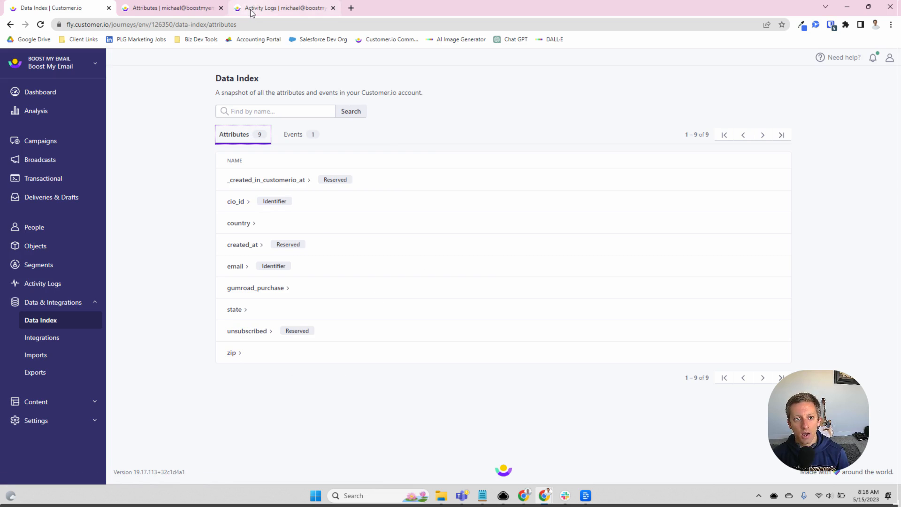
pyautogui.click(139, 9)
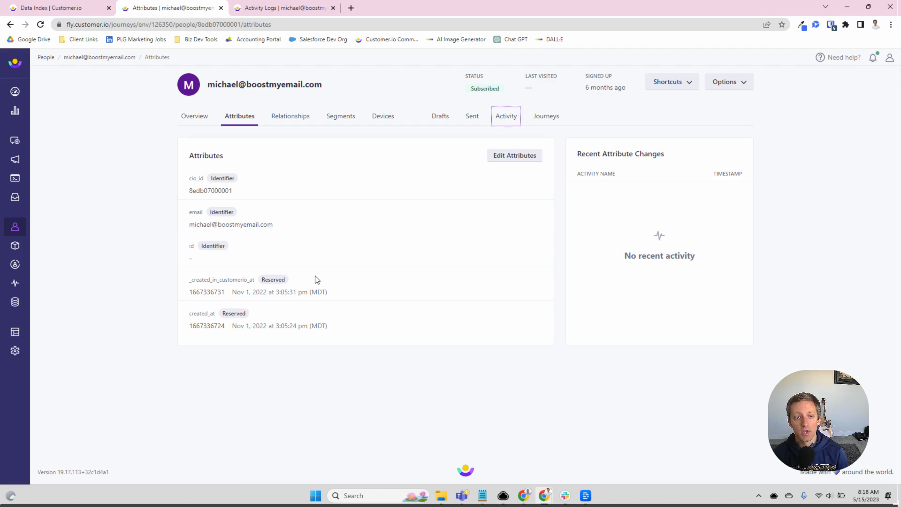
pyautogui.click(82, 9)
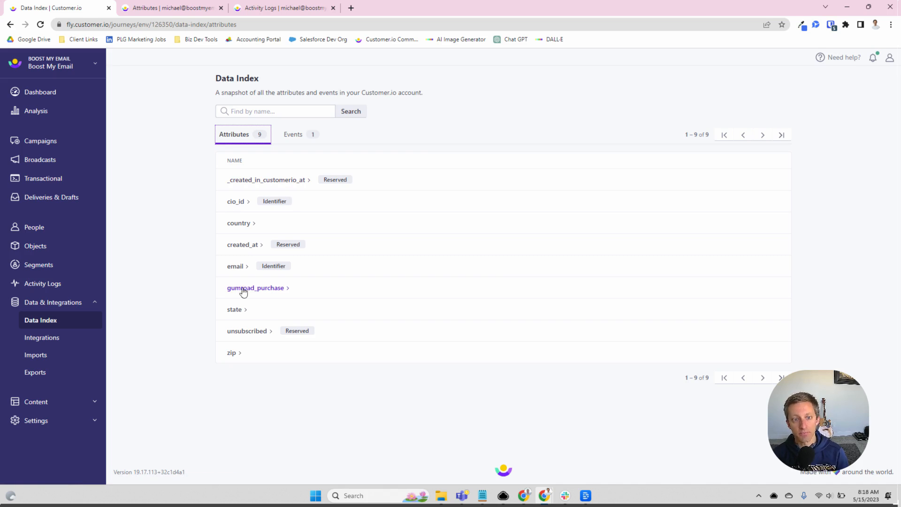
pyautogui.click(179, 10)
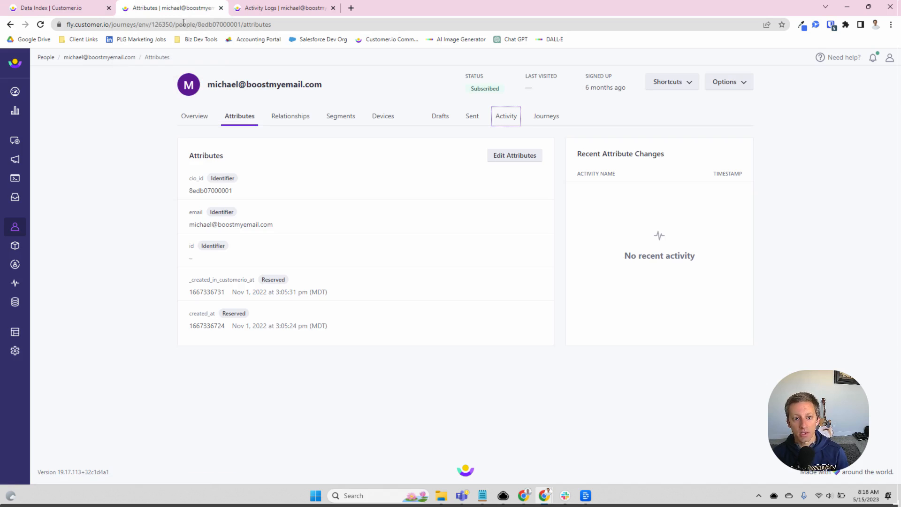
# - Start editing the person's attributes and add the available country attribute to the profile
pyautogui.click(524, 156)
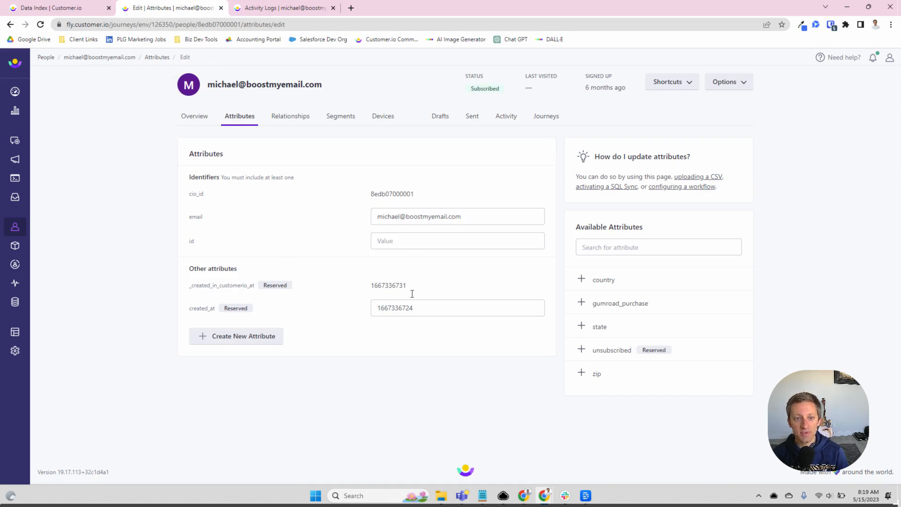
pyautogui.click(62, 8)
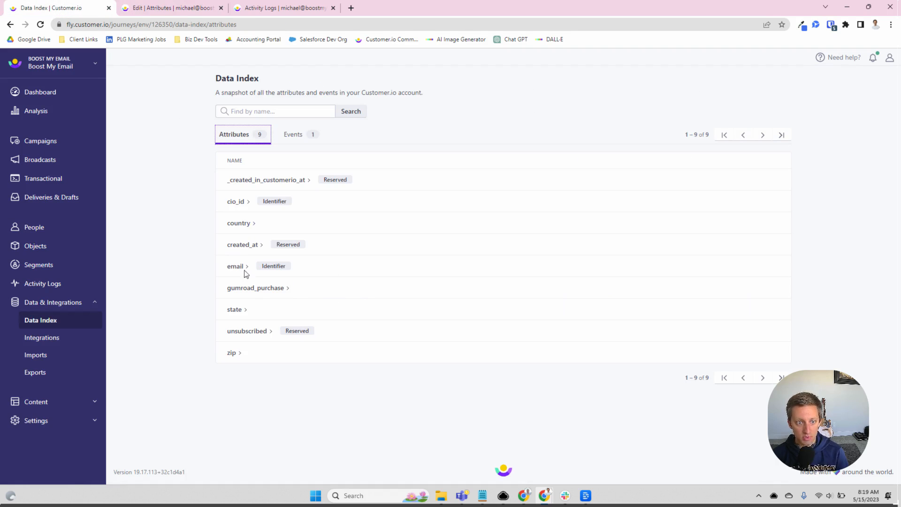
pyautogui.click(190, 10)
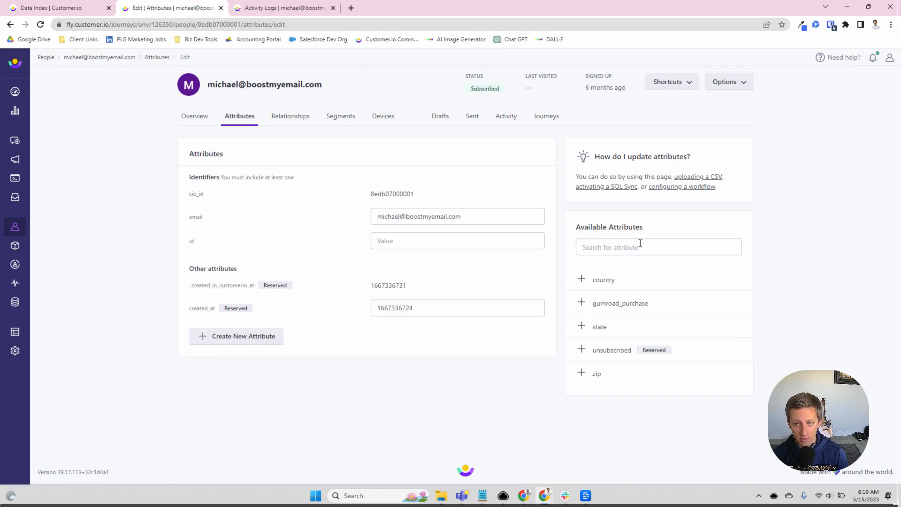
pyautogui.click(582, 282)
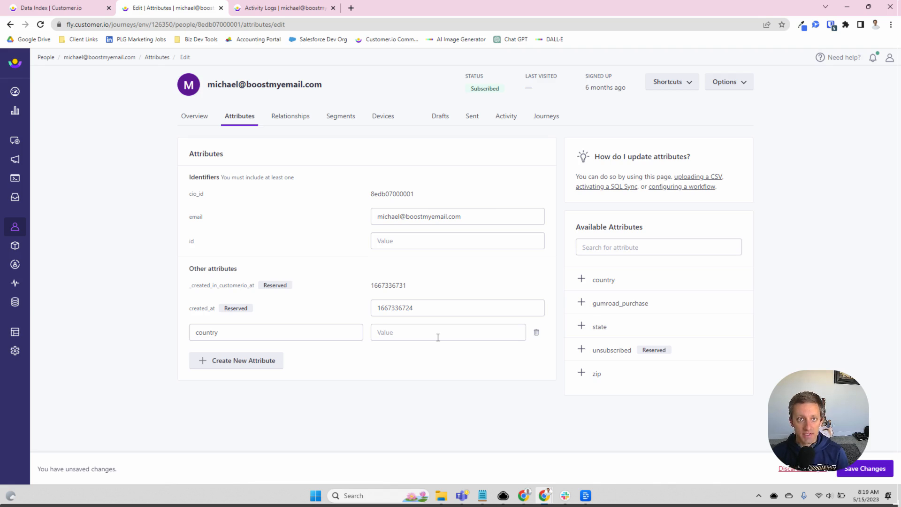
# - Create a new attribute named country2 on the person's profile, leaving its value empty
pyautogui.click(280, 362)
pyautogui.click(277, 358)
pyautogui.write('countr')
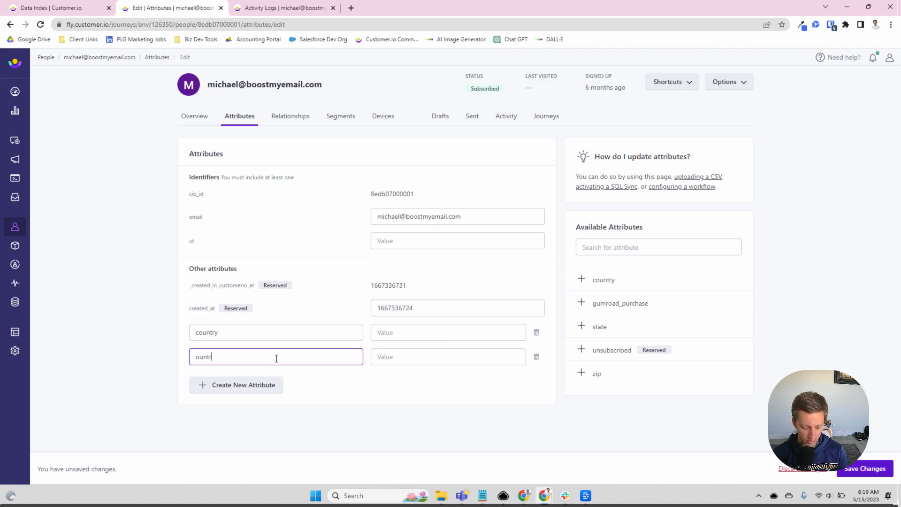
pyautogui.press('BackSpace')
pyautogui.press('BackSpace')
pyautogui.press('BackSpace')
pyautogui.press('BackSpace')
pyautogui.press('BackSpace')
pyautogui.write('country2')
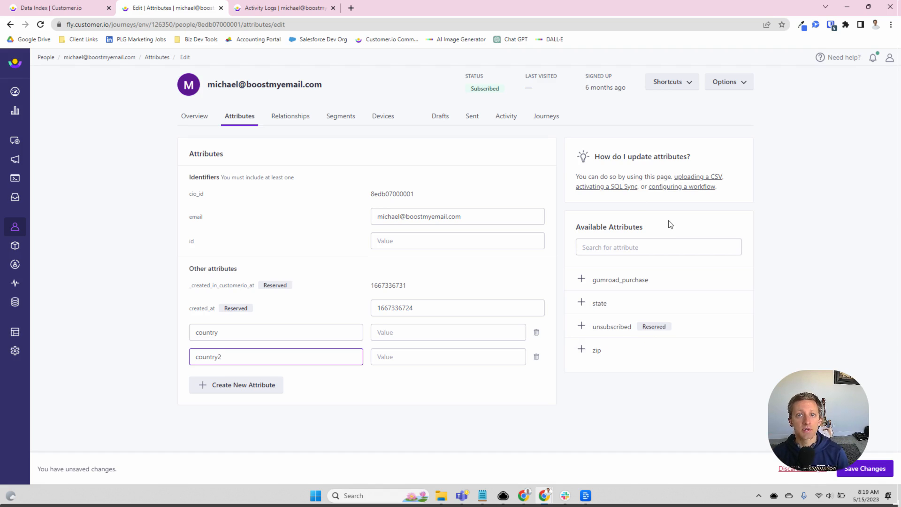
# - Remove the country2 attribute and discard the unsaved changes to the person's attributes
pyautogui.click(537, 358)
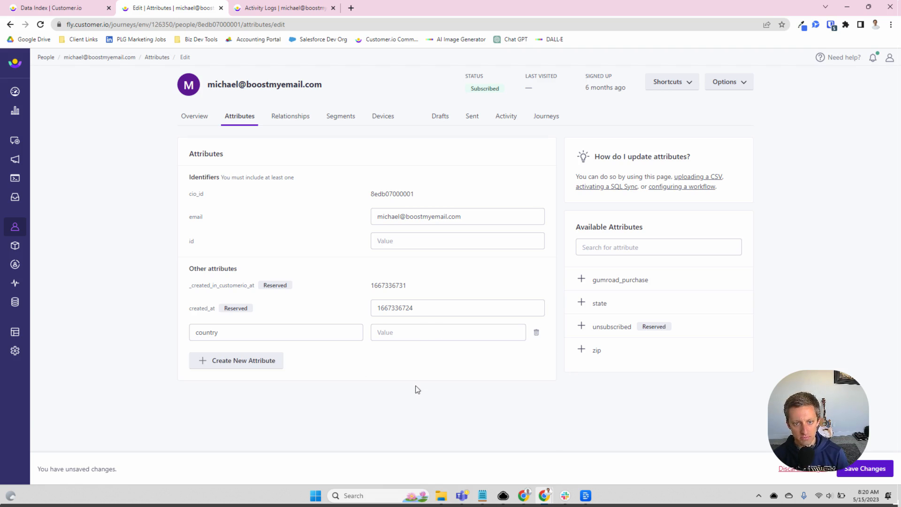
pyautogui.click(786, 468)
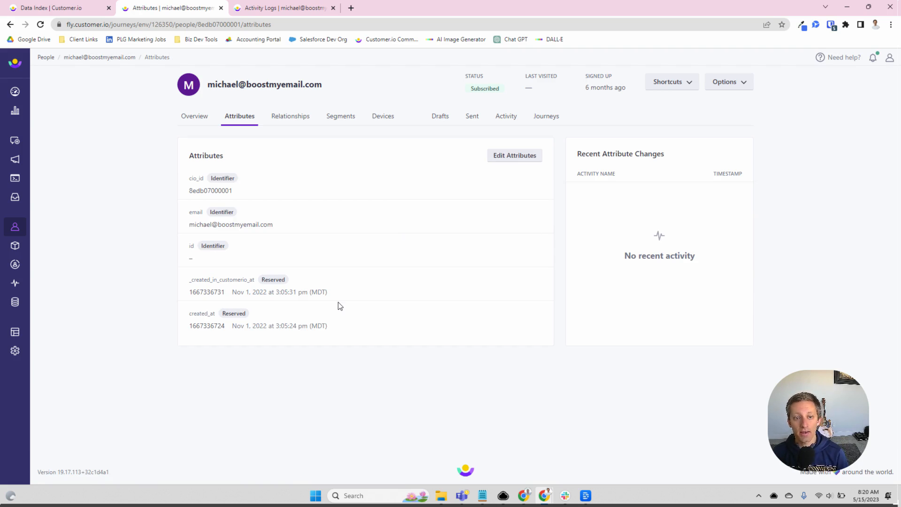
# - Examine the app_login event's usage and recent activity in the Data Index, ending back at the events list
pyautogui.click(83, 10)
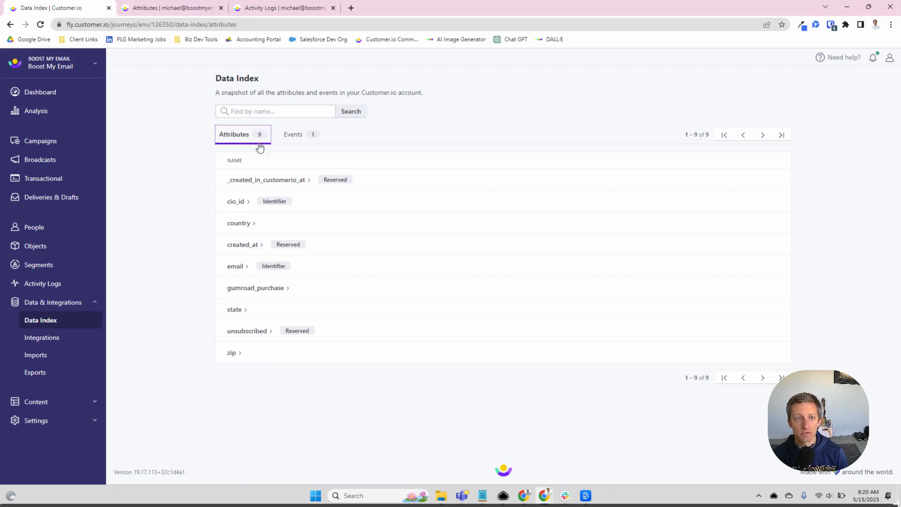
pyautogui.click(301, 137)
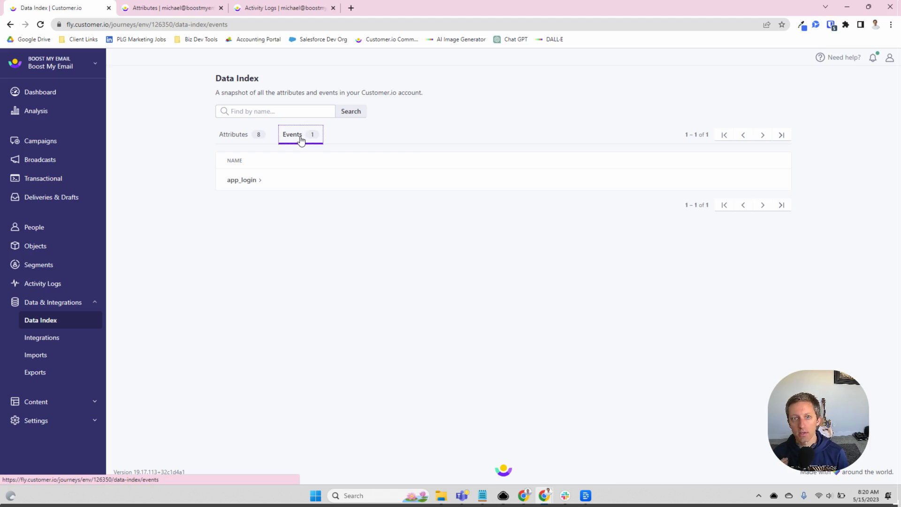
pyautogui.click(249, 182)
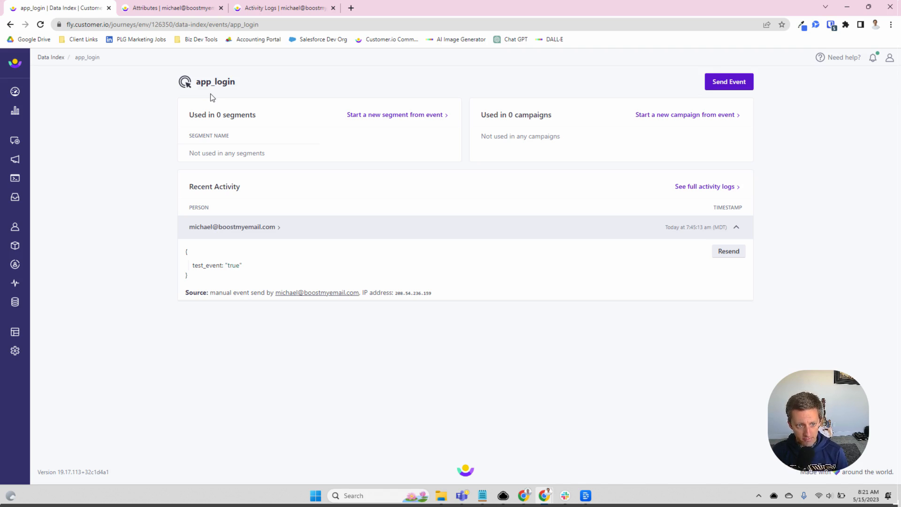
pyautogui.click(52, 58)
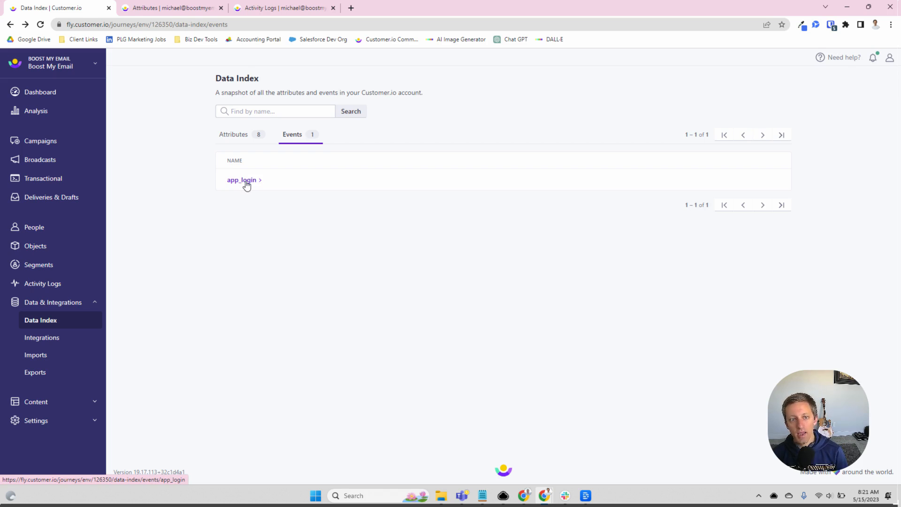
# - Add a filter to the person's activity logs and review the available log types, keeping all logs shown
pyautogui.click(277, 8)
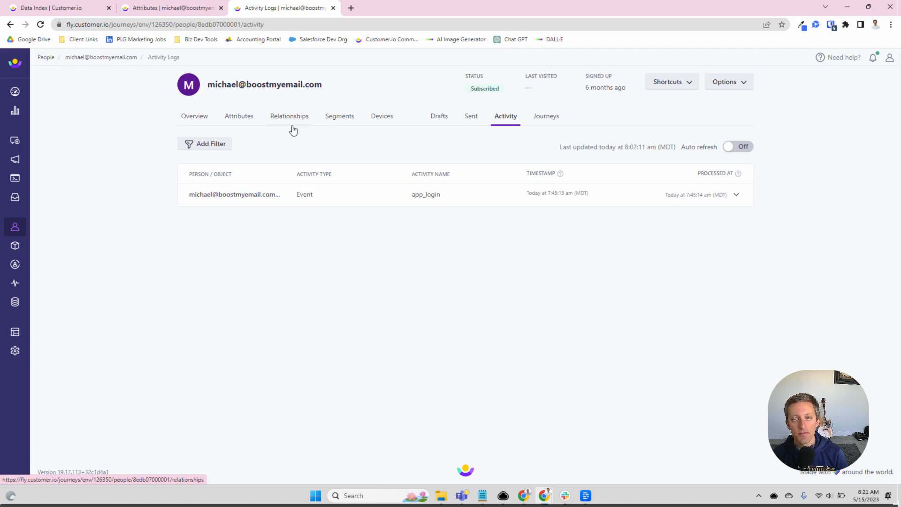
pyautogui.click(229, 146)
pyautogui.click(191, 144)
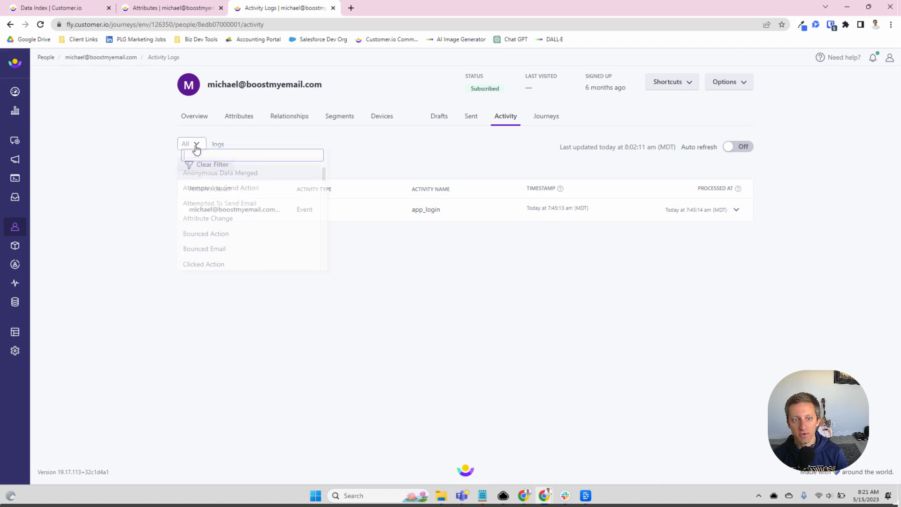
pyautogui.scroll(-1, 253, 204)
pyautogui.scroll(-7, 261, 205)
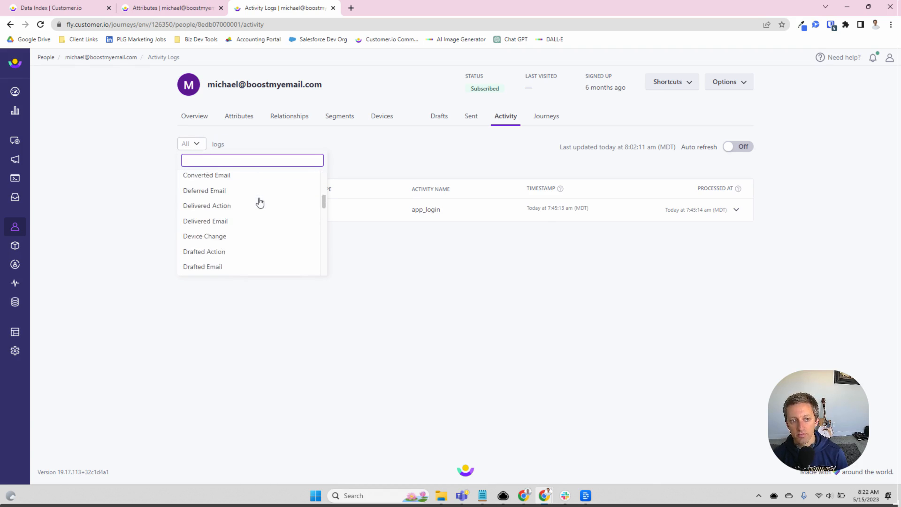
pyautogui.scroll(-4, 260, 202)
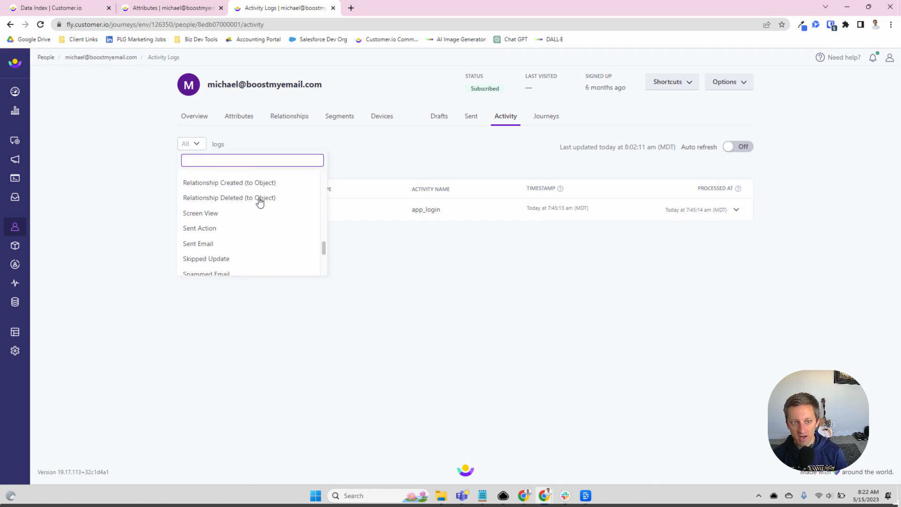
pyautogui.scroll(2, 259, 207)
pyautogui.scroll(5, 259, 207)
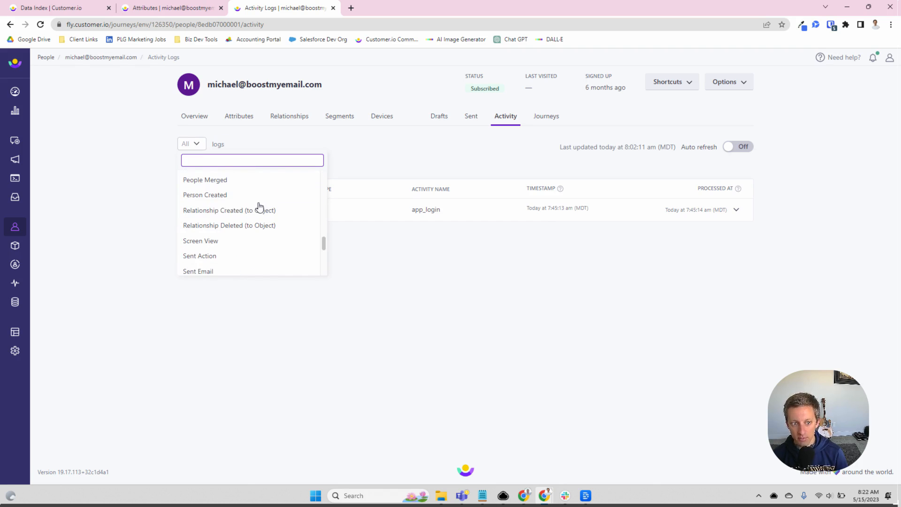
pyautogui.scroll(5, 260, 207)
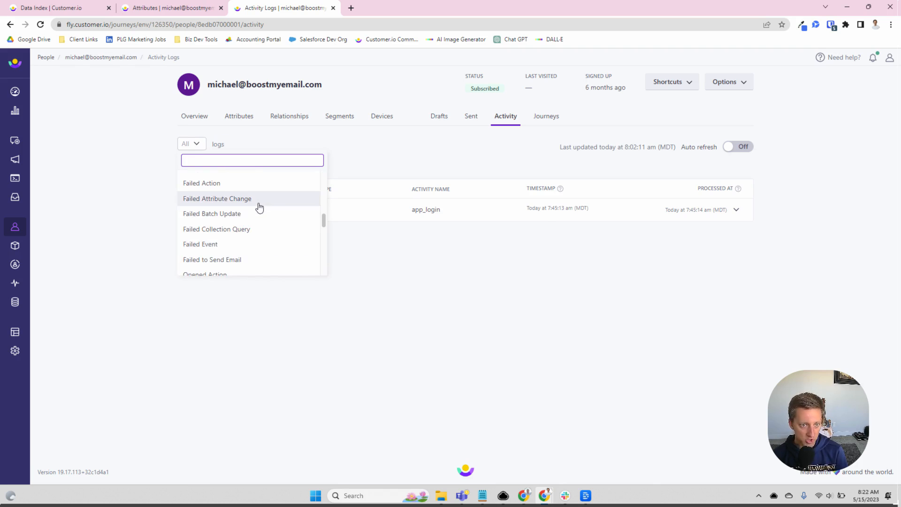
pyautogui.scroll(1, 260, 207)
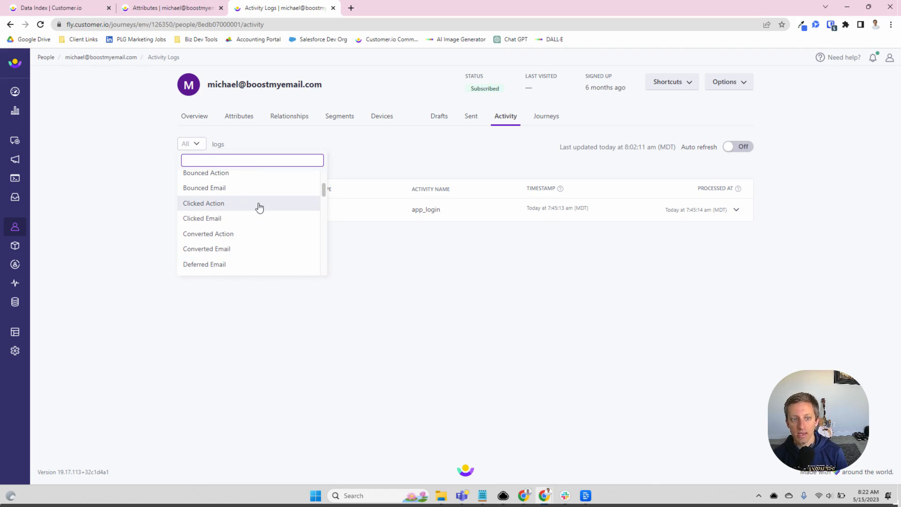
pyautogui.scroll(2, 259, 207)
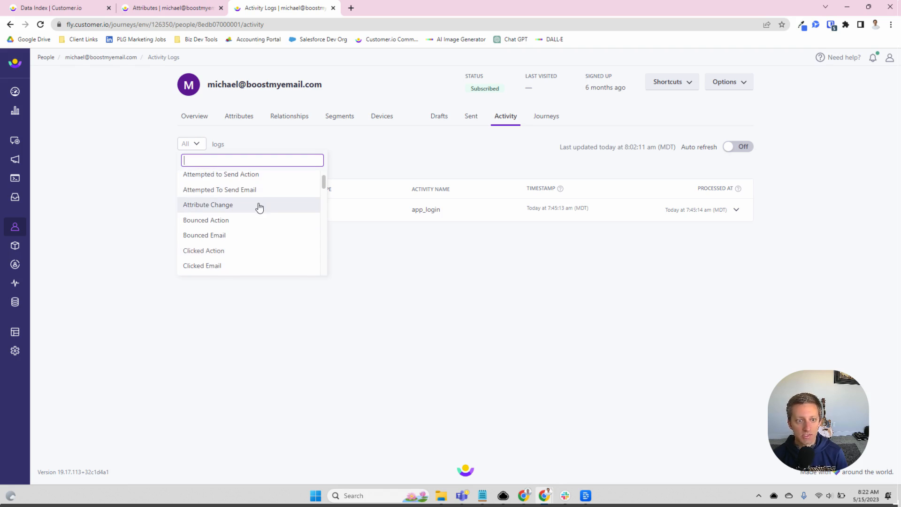
pyautogui.scroll(-4, 260, 207)
pyautogui.scroll(-1, 260, 207)
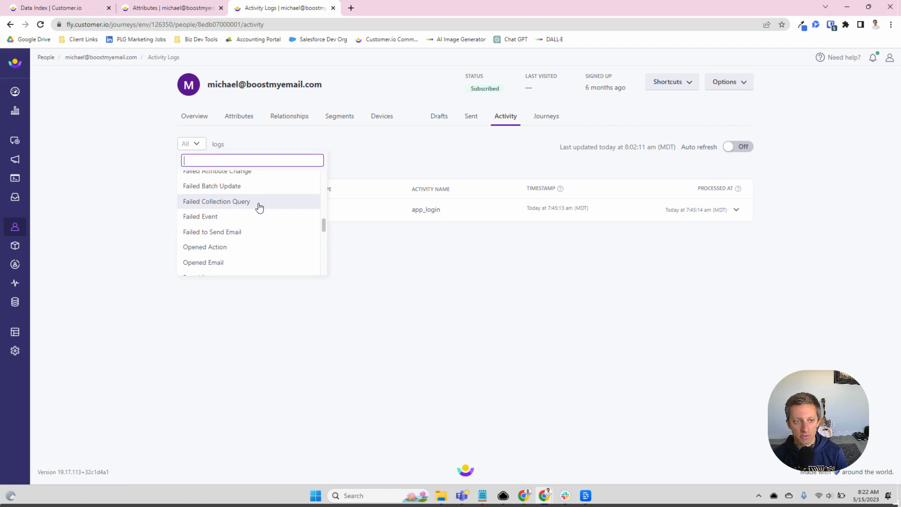
pyautogui.scroll(-2, 260, 207)
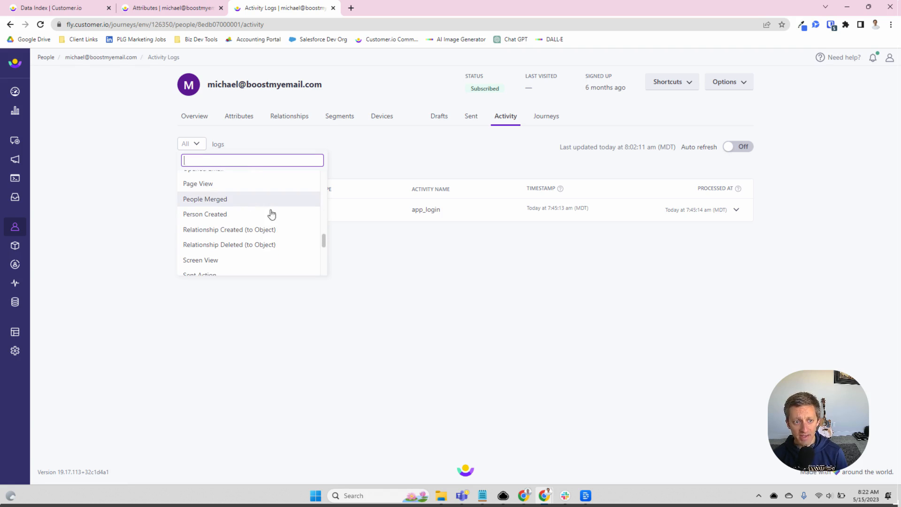
pyautogui.click(258, 229)
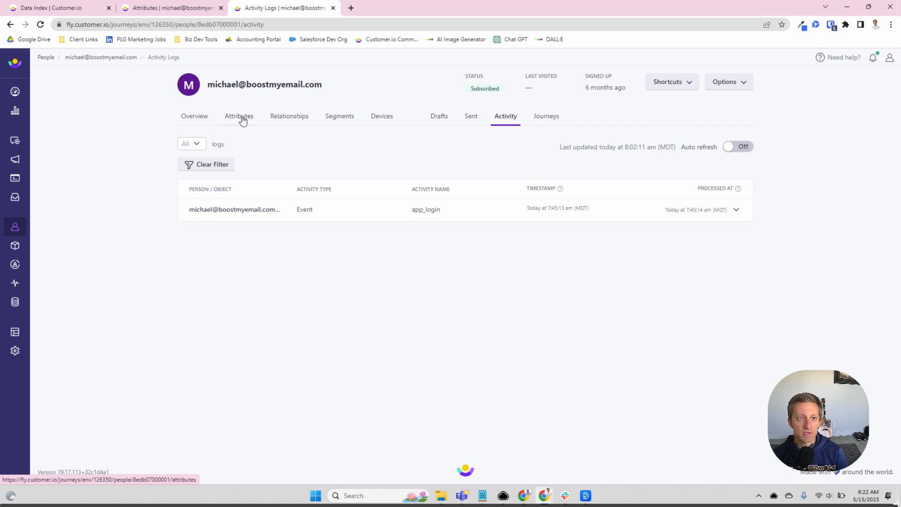
# - Revisit the person's attributes and return to the attribute list in the Data Index
pyautogui.click(176, 8)
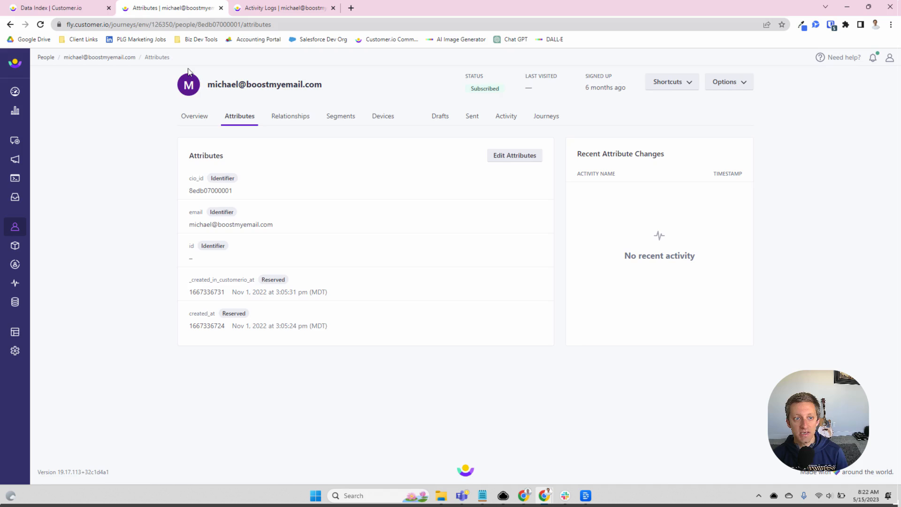
pyautogui.click(42, 8)
pyautogui.click(248, 137)
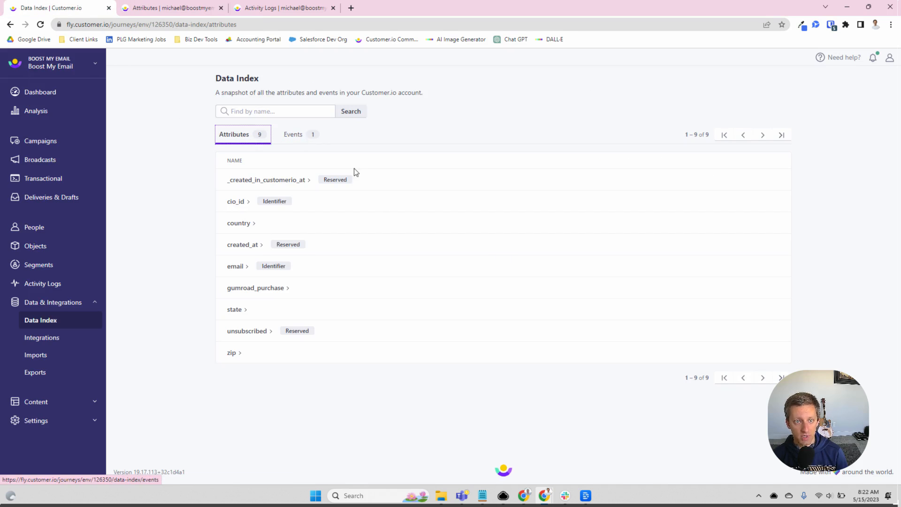